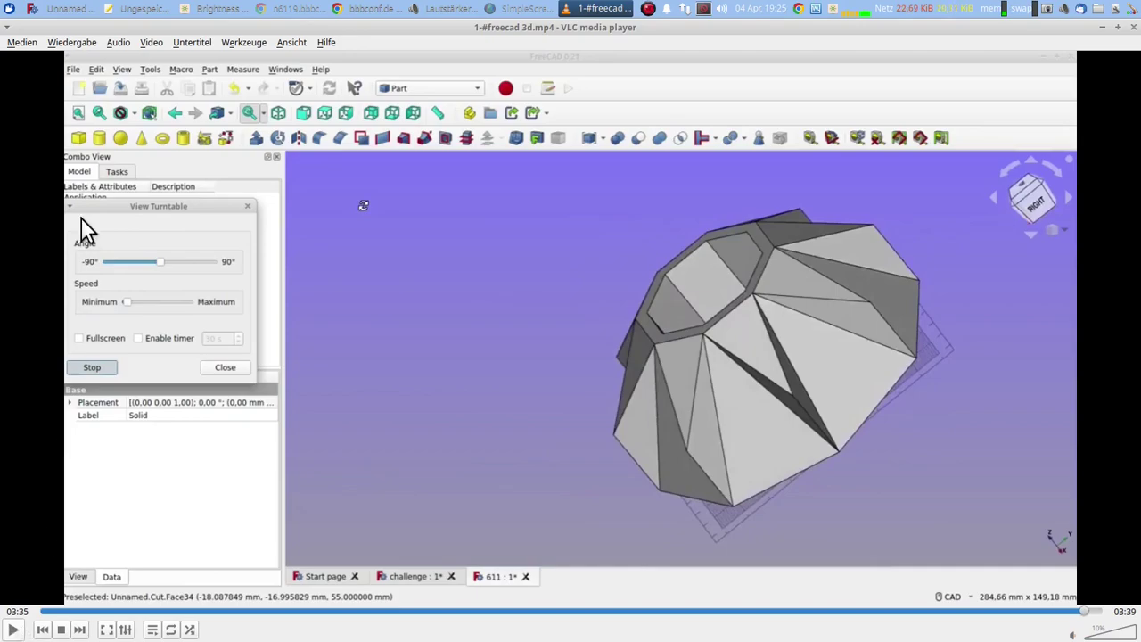
Step: Open '2-freecad freiform skizze und körper…modellierung.mp4' from the vhs-aufbau-f24 folder in VLC
left_click(21, 42)
left_click(77, 59)
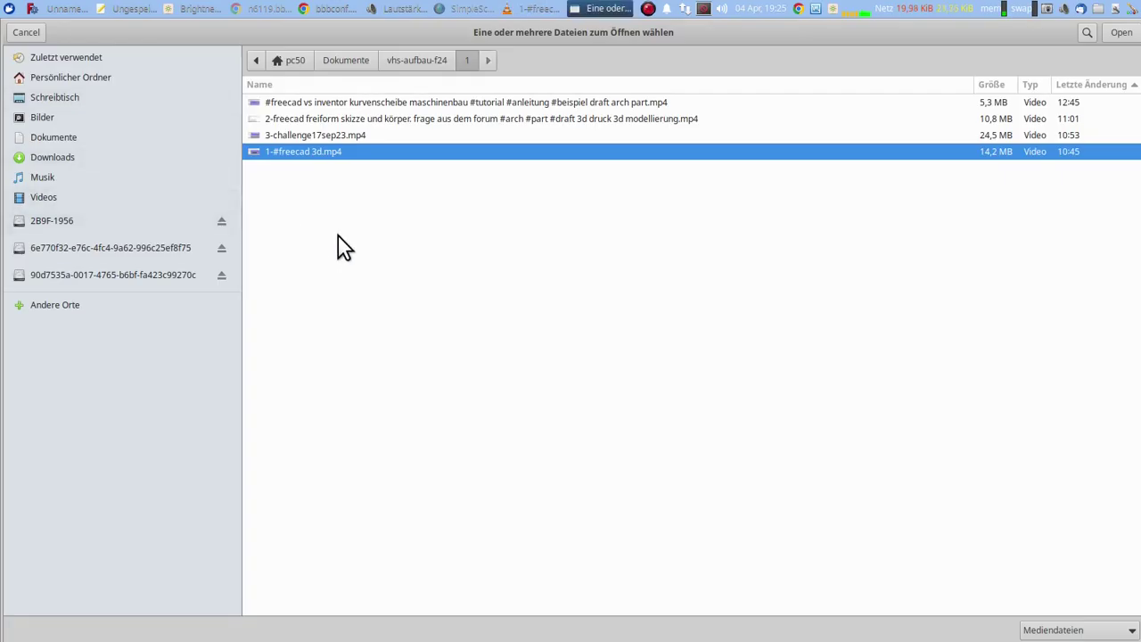
left_click(352, 120)
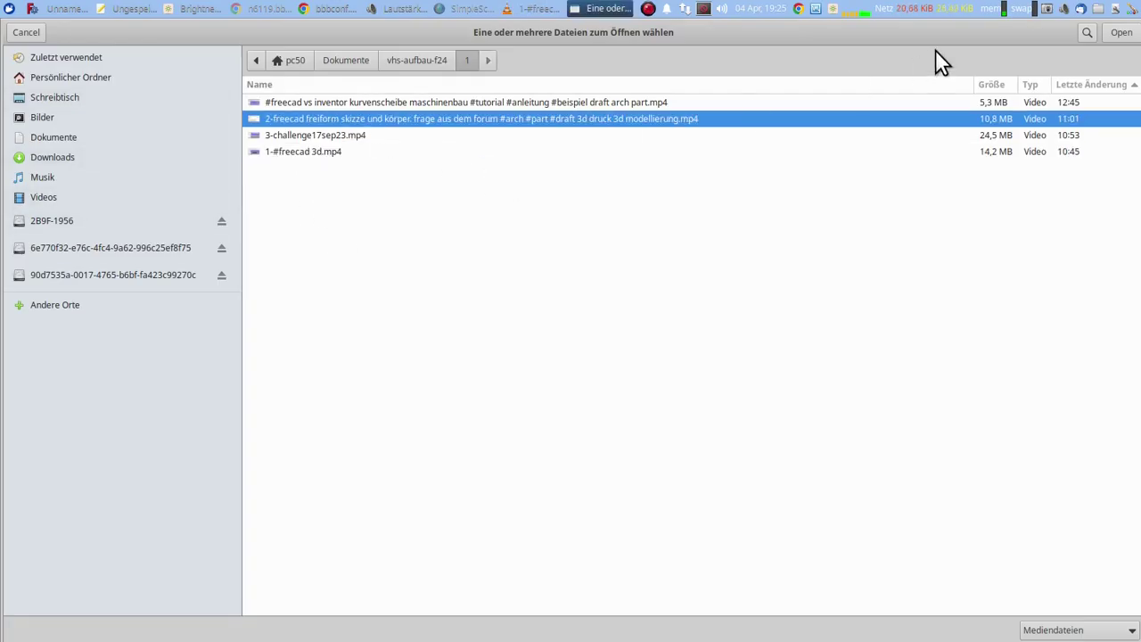
left_click(1120, 36)
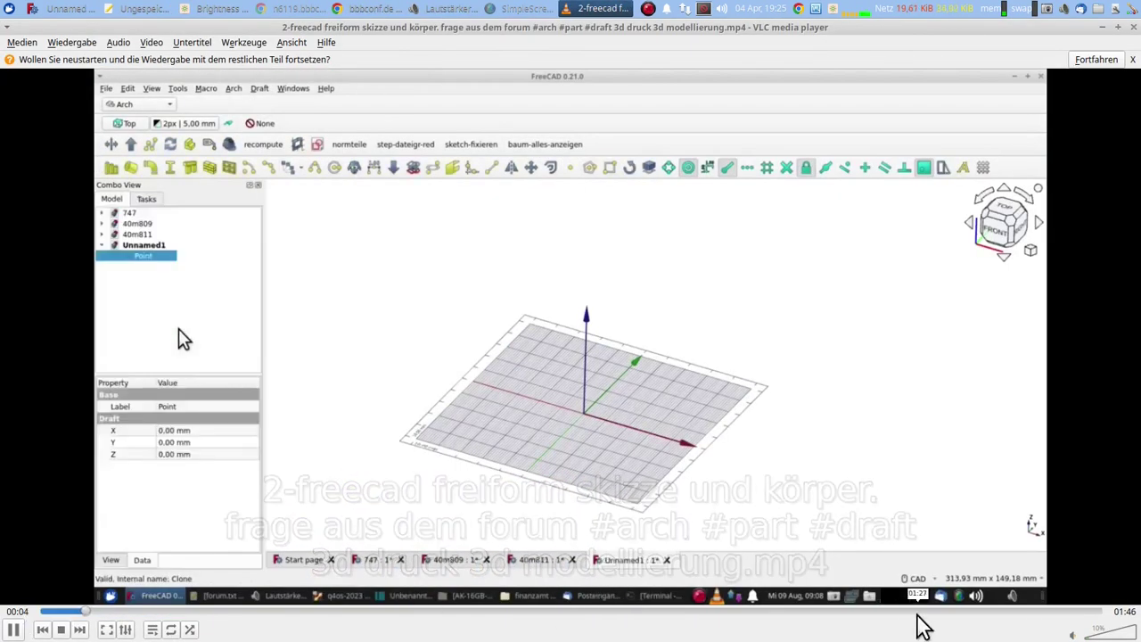
Step: Seek to about 01:42 and pause at 01:45 on the finished horn-shaped sweep solid
left_click(1060, 612)
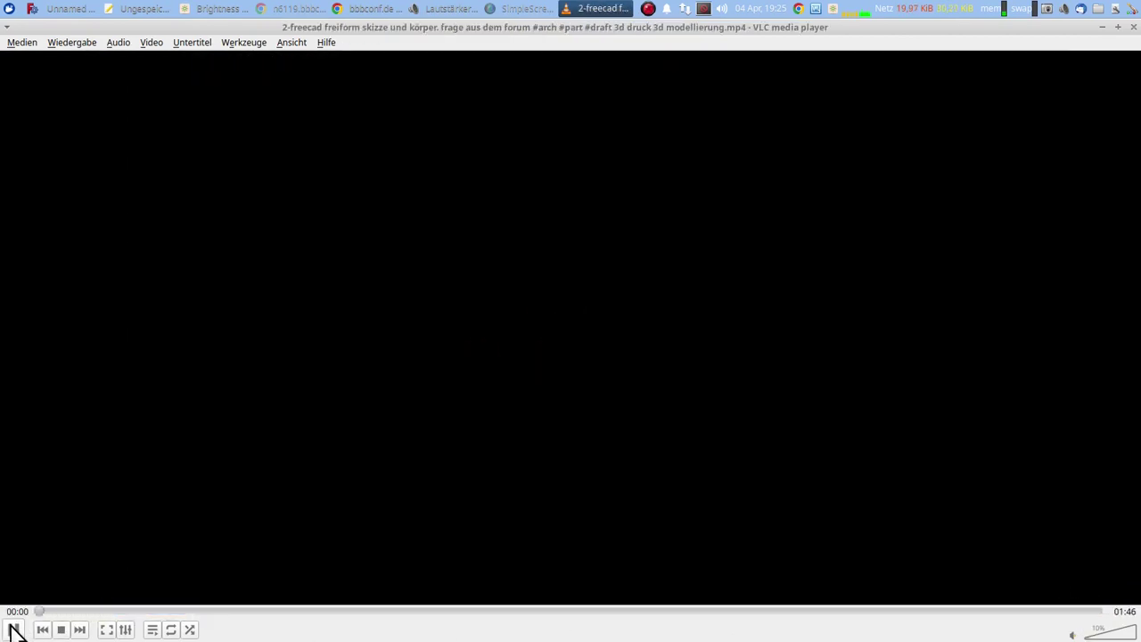
left_click(14, 630)
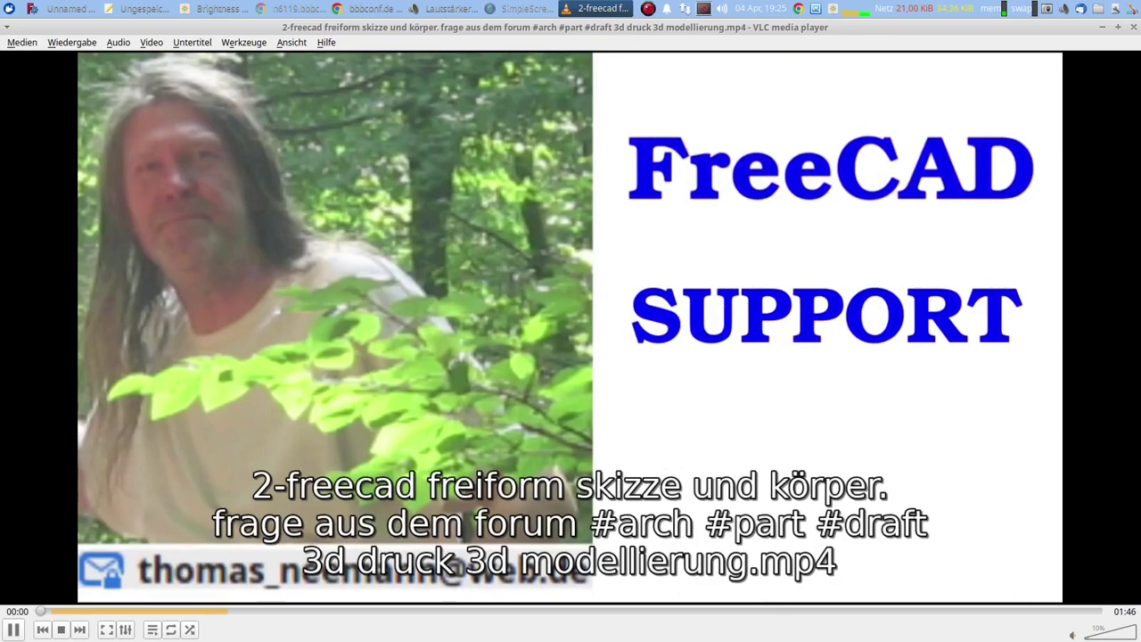
left_click(1069, 611)
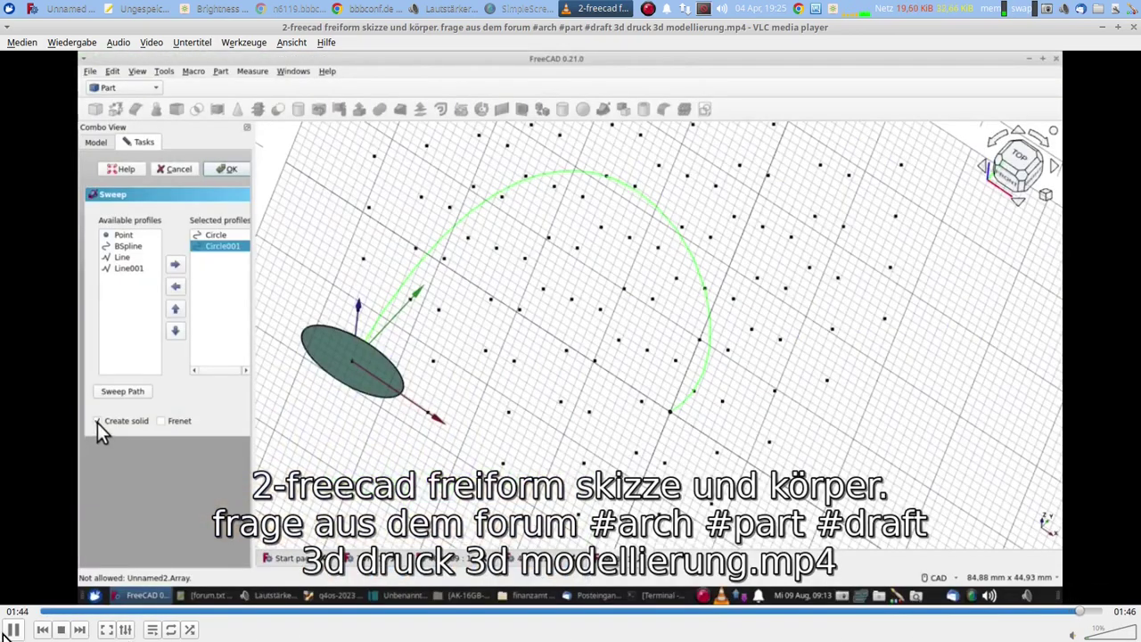
left_click(13, 629)
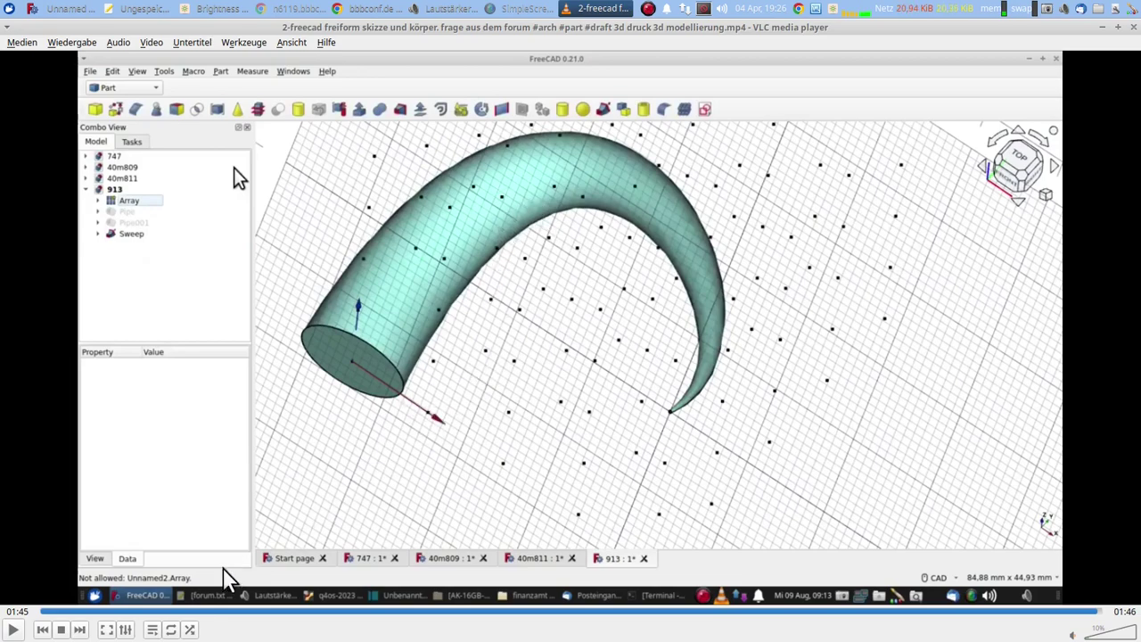
Step: Rewind the tutorial to its start and let playback run out to the idle screen
left_click(54, 611)
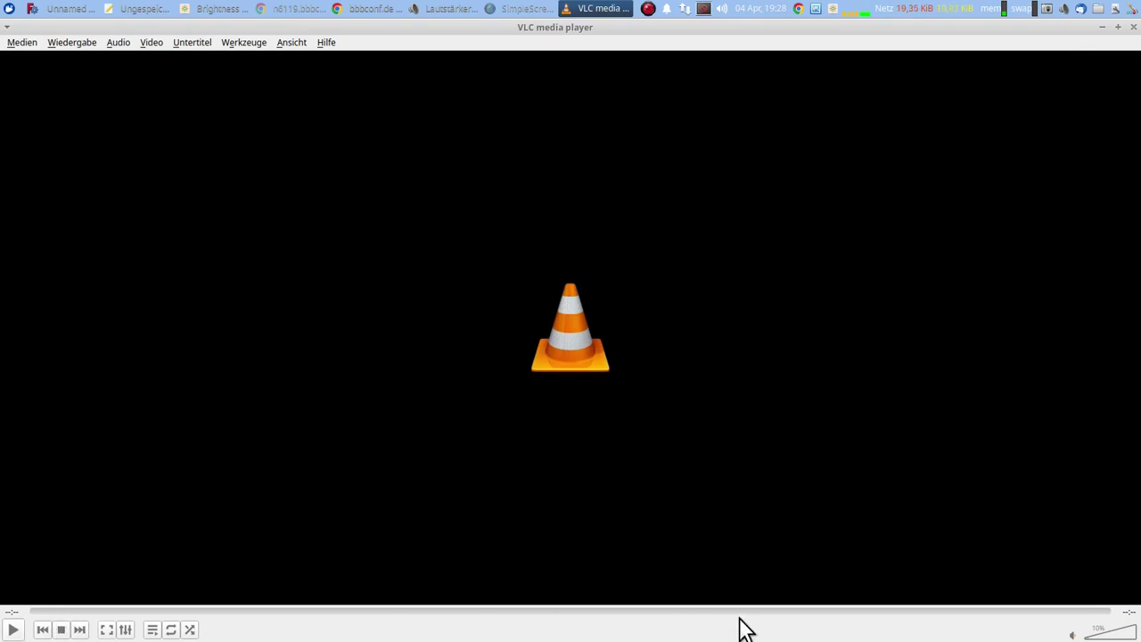
Step: Resume the tutorial and seek to the Sweep task around 01:37–01:39
left_click(12, 631)
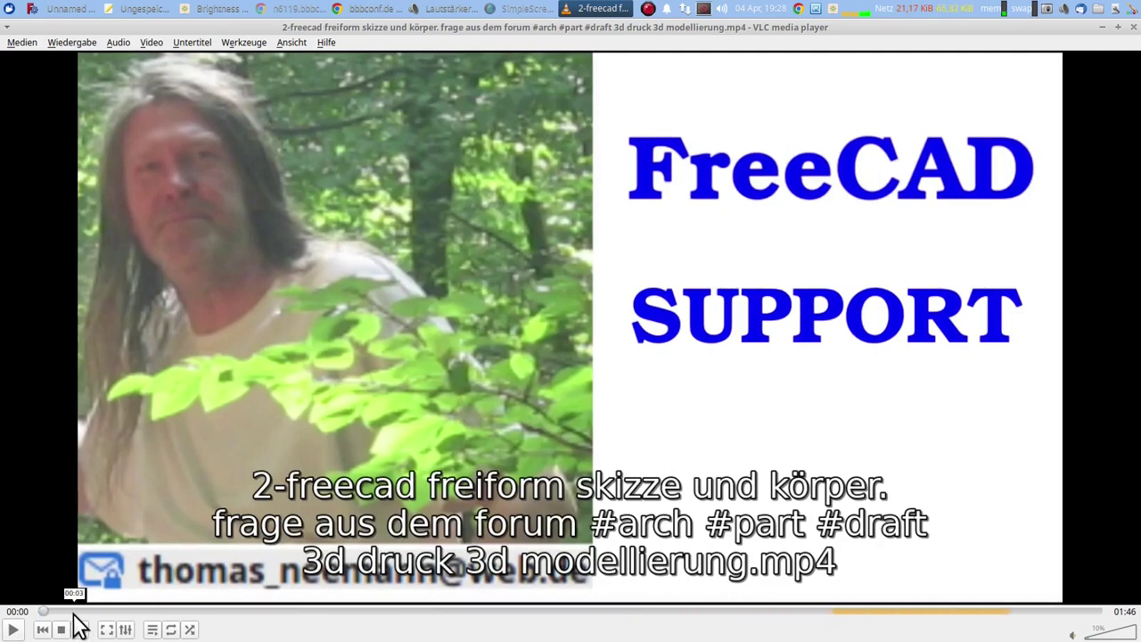
left_click(71, 611)
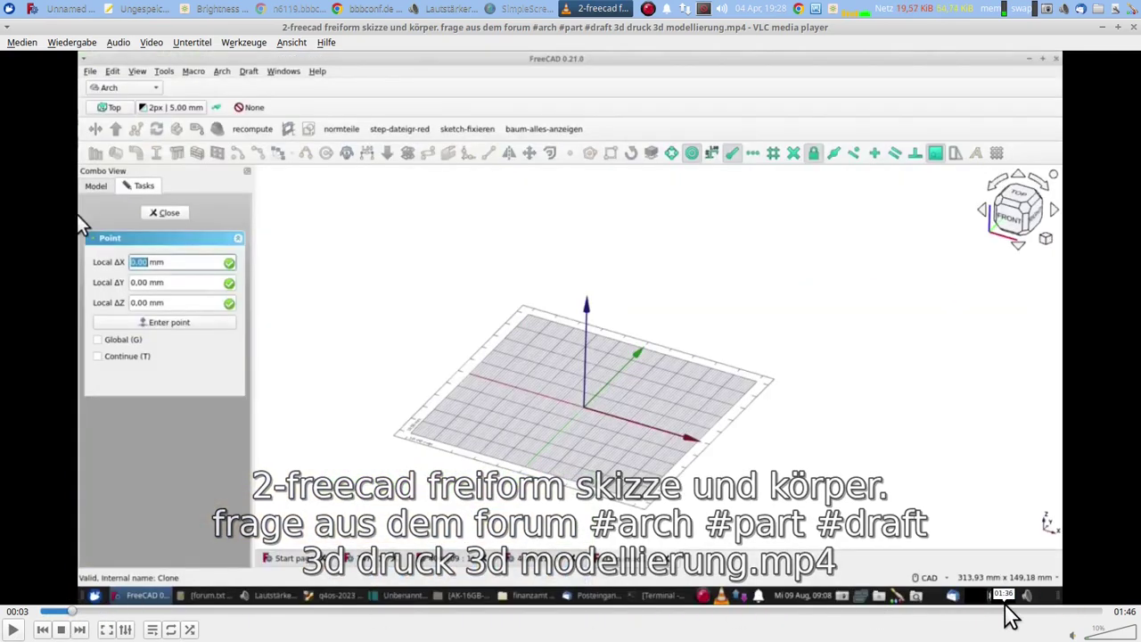
left_click(1037, 611)
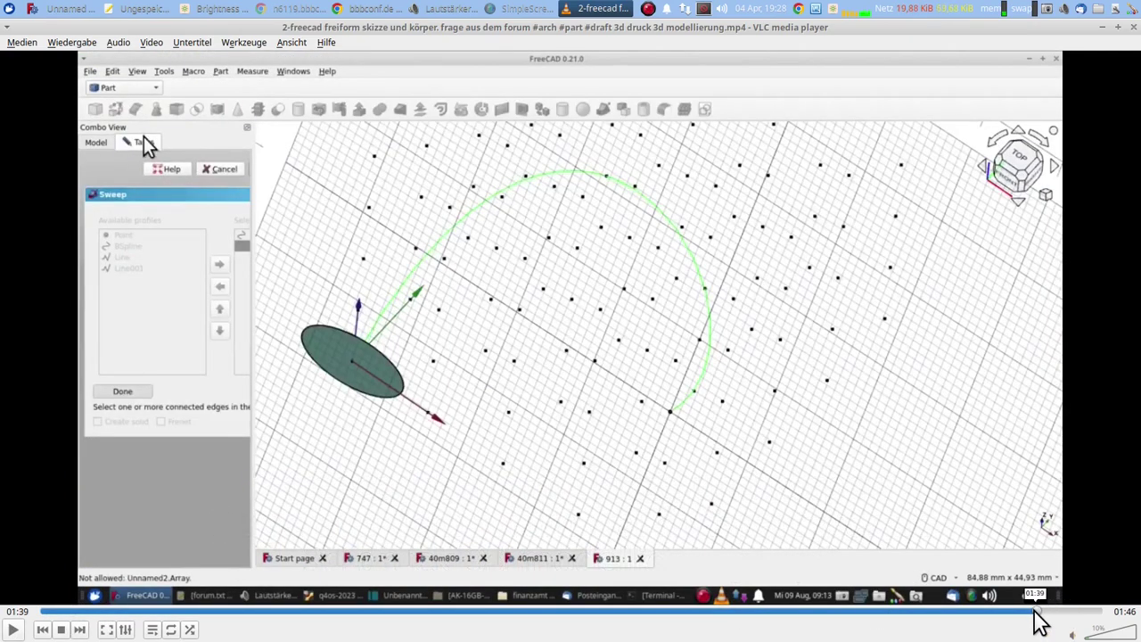
left_click(1017, 612)
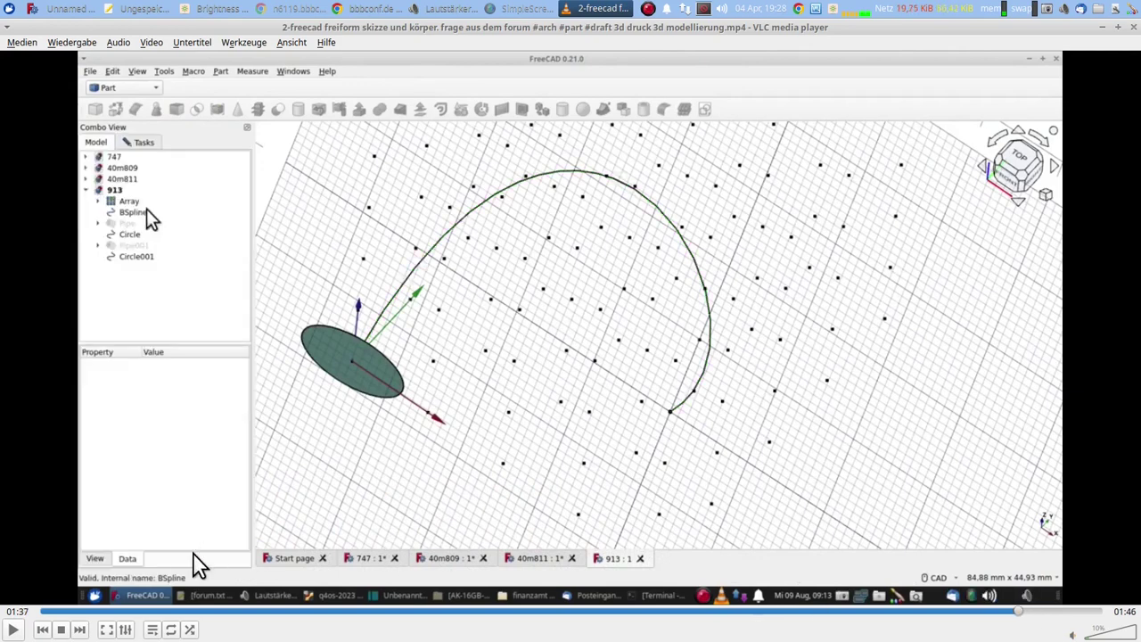
left_click(16, 629)
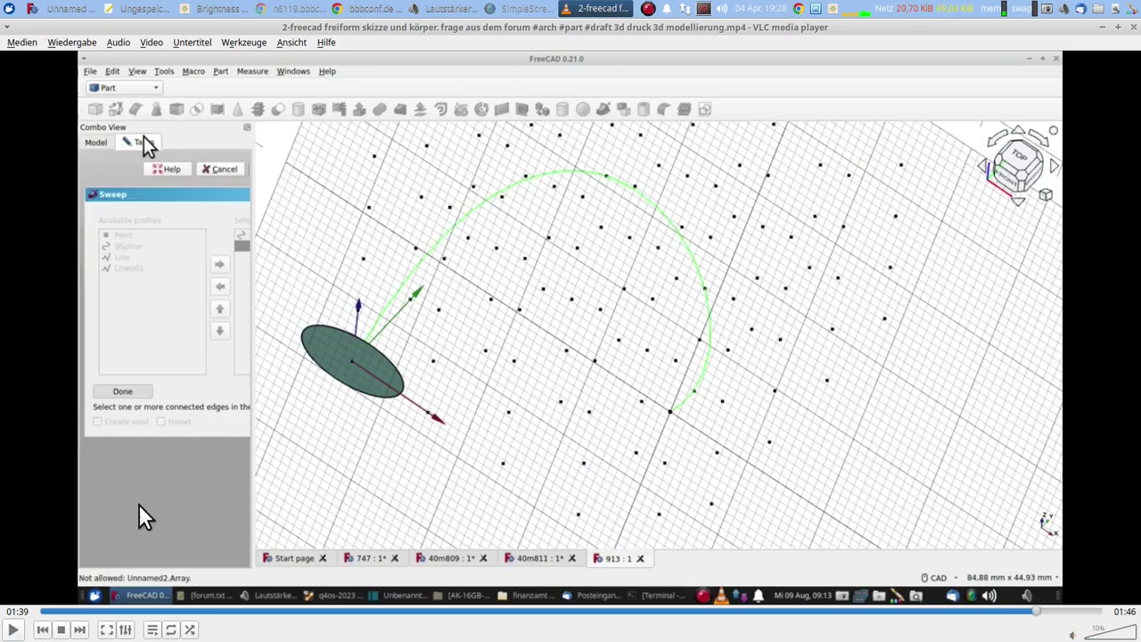
Step: Step back to 01:34 and pause at 01:35 where the B-spline is picked as path
left_click(1022, 611)
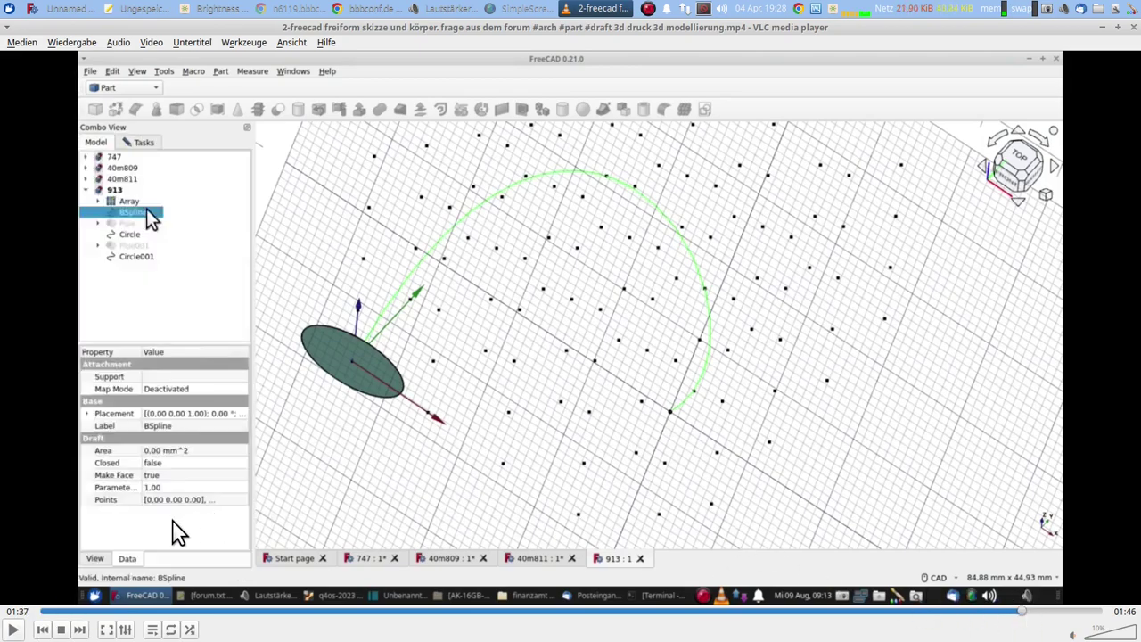
left_click(13, 629)
left_click(999, 611)
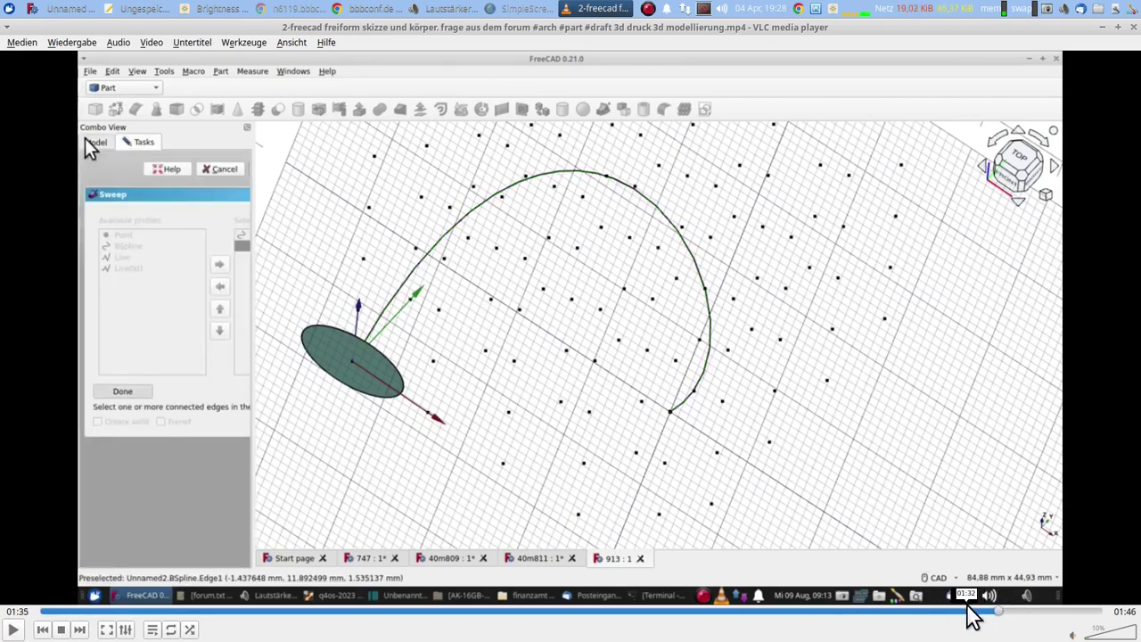
left_click(981, 611)
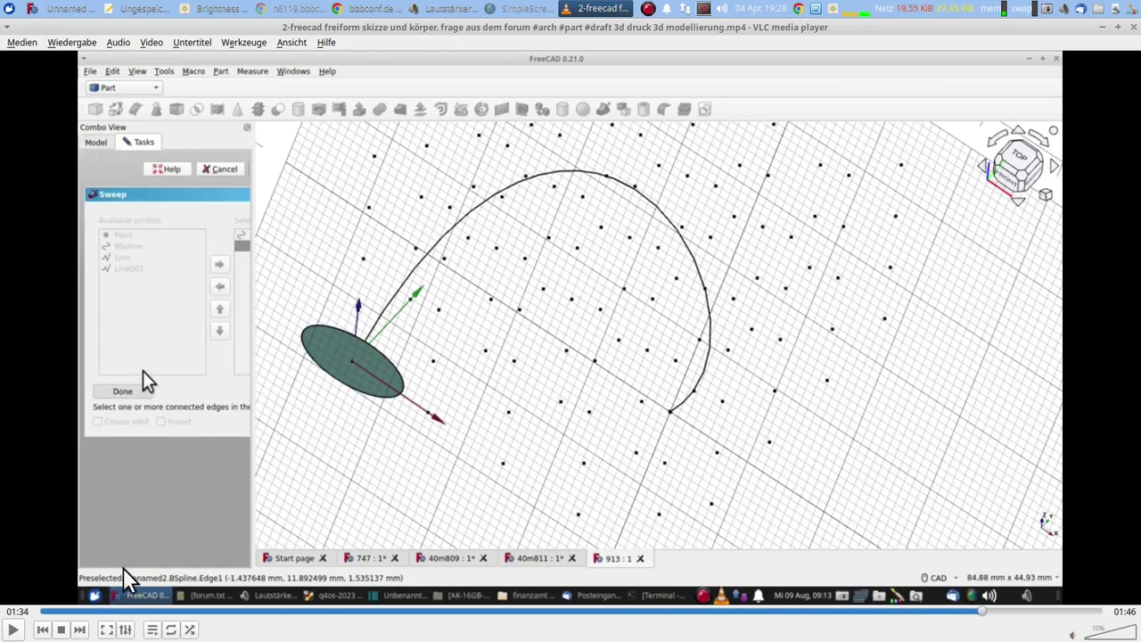
left_click(12, 629)
left_click(12, 629)
Step: Bring the Unnamed FreeCAD document forward, widen its 3D view, and cancel preferences keeping 'Baumansicht und Eigenschafteneditor'
left_click(64, 9)
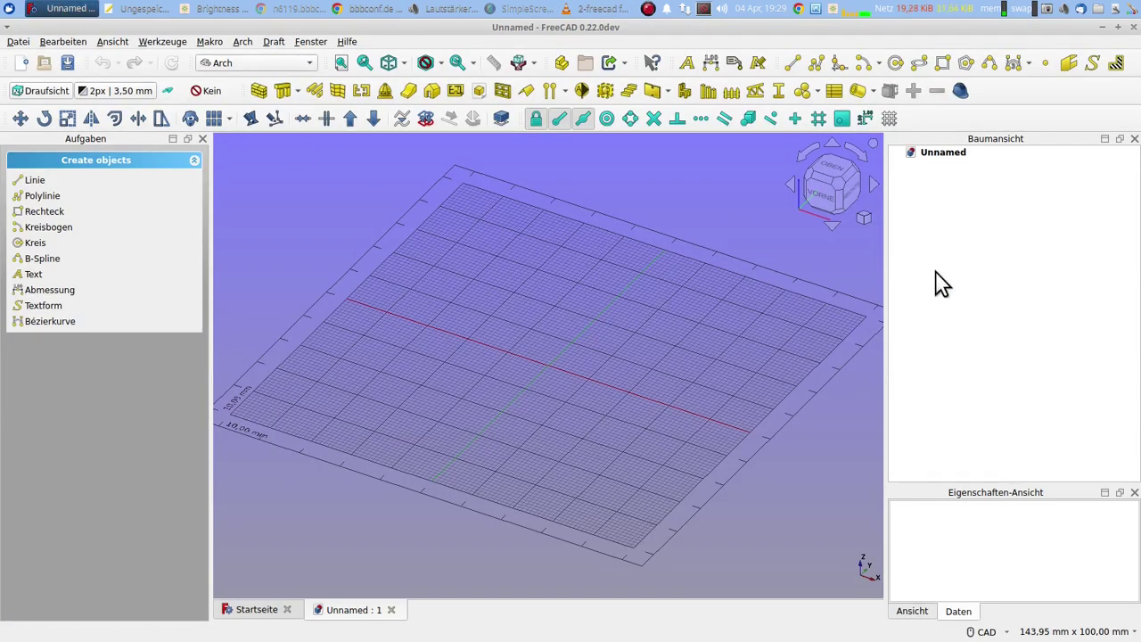
left_click_drag(885, 309, 969, 309)
left_click(60, 41)
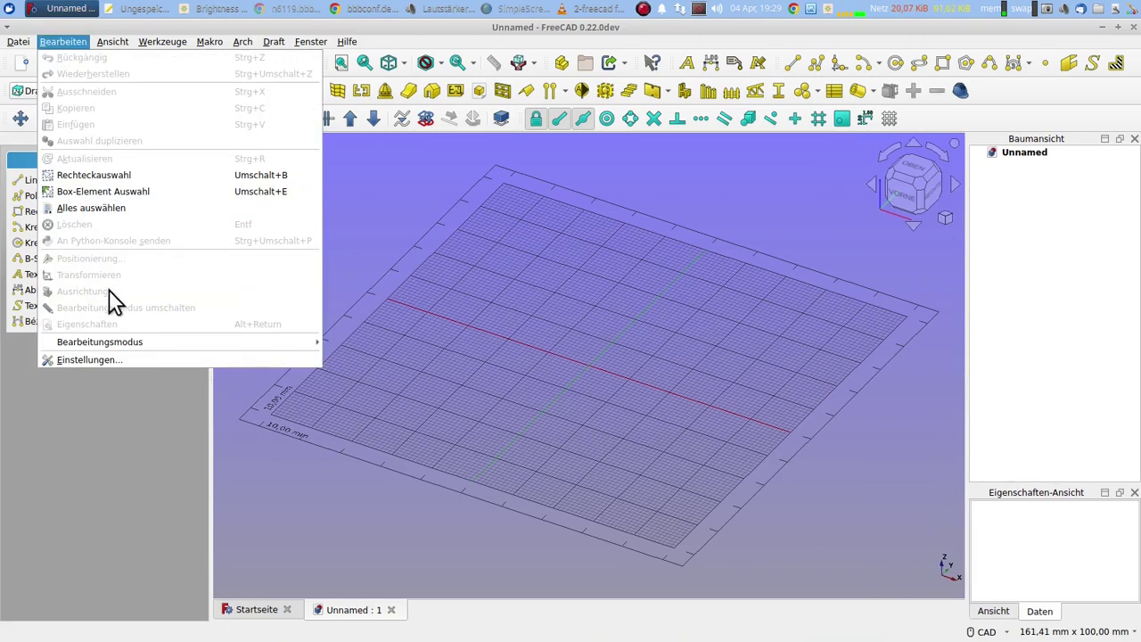
left_click(114, 360)
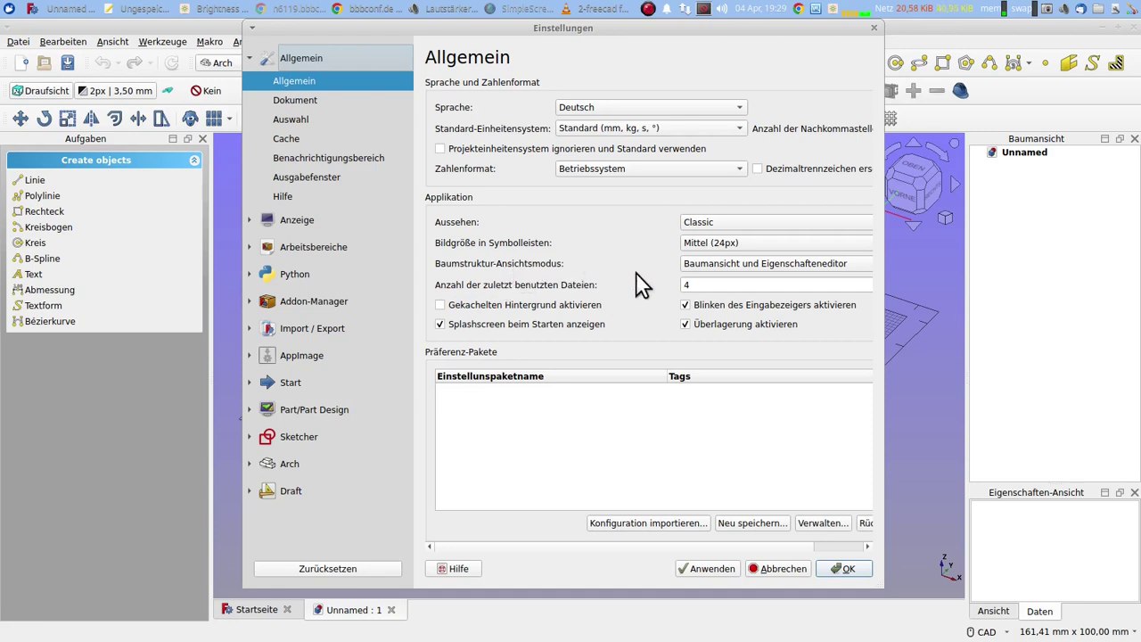
left_click(740, 265)
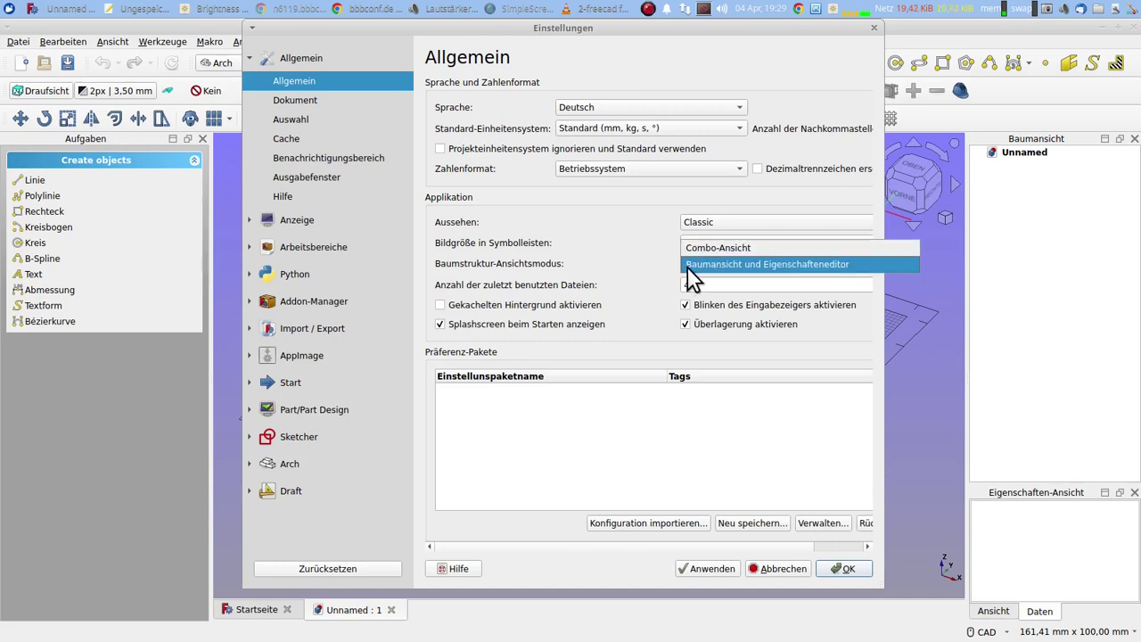
left_click(739, 264)
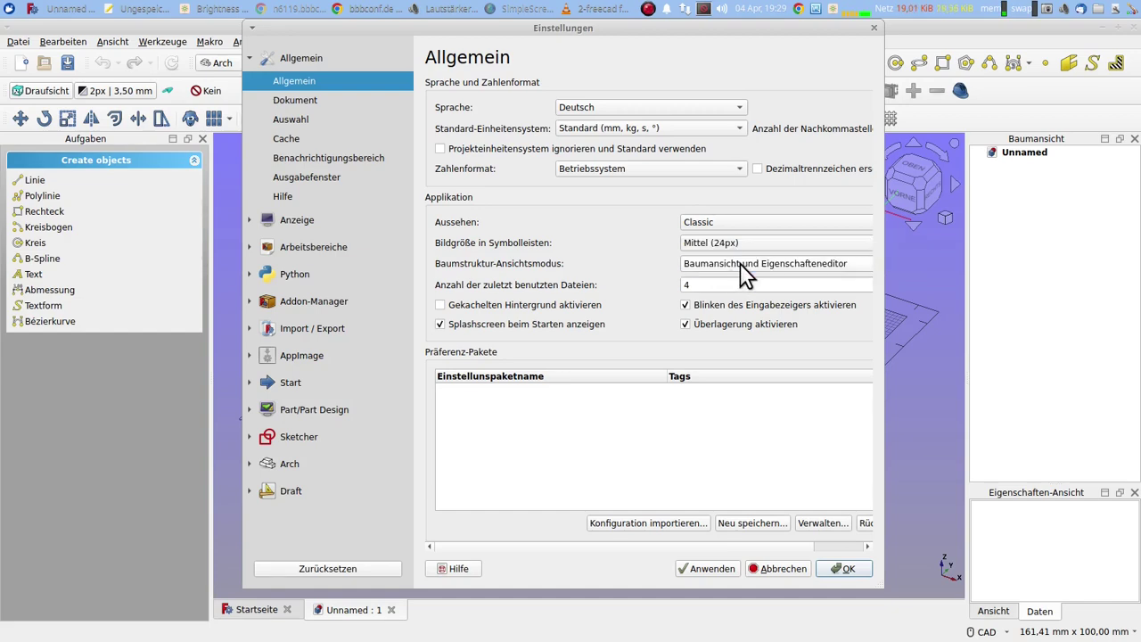
left_click(777, 563)
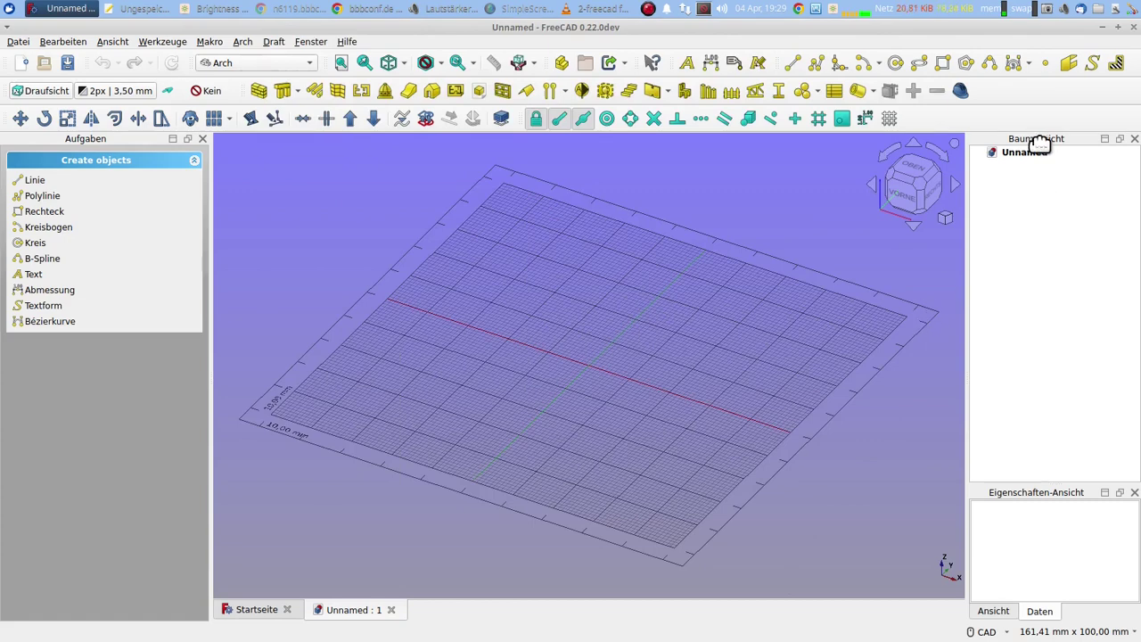